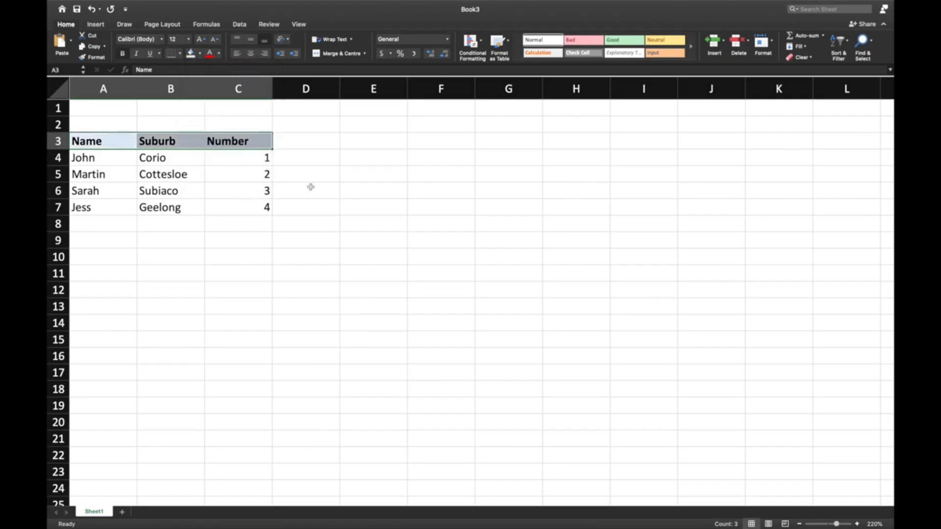
- Apply All Borders to the table in A3:C7, including its header row
{"action": "left_click", "coordinate": [310, 189]}
{"action": "left_click_drag", "start_coordinate": [112, 141], "coordinate": [255, 207]}
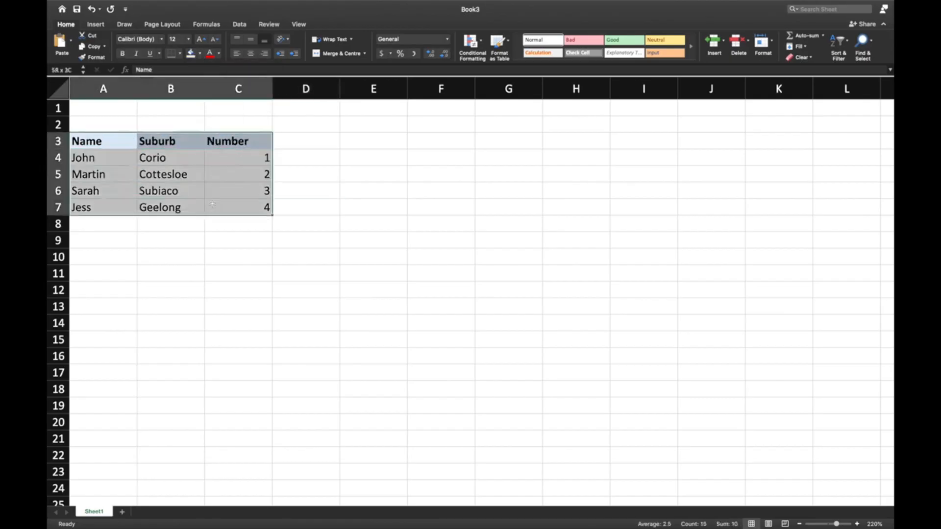
{"action": "left_click", "coordinate": [180, 53]}
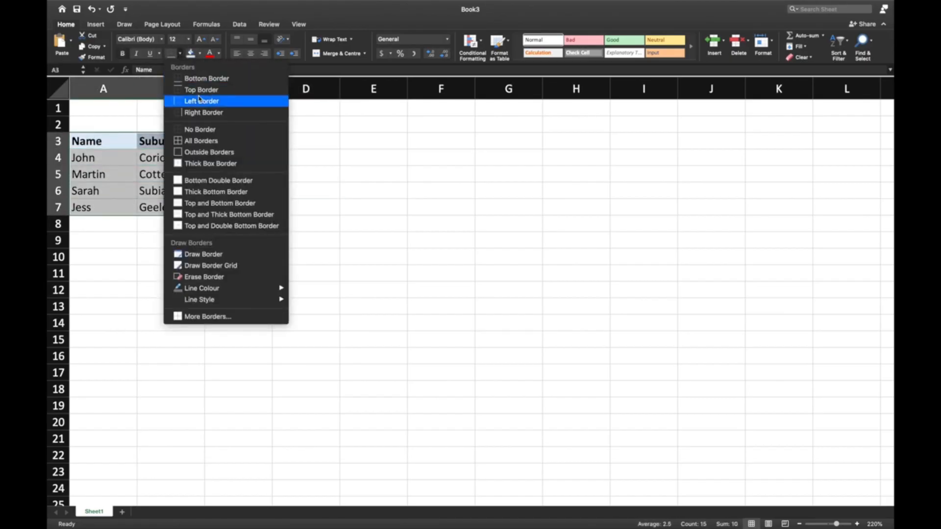
{"action": "left_click", "coordinate": [215, 141]}
{"action": "left_click", "coordinate": [306, 157]}
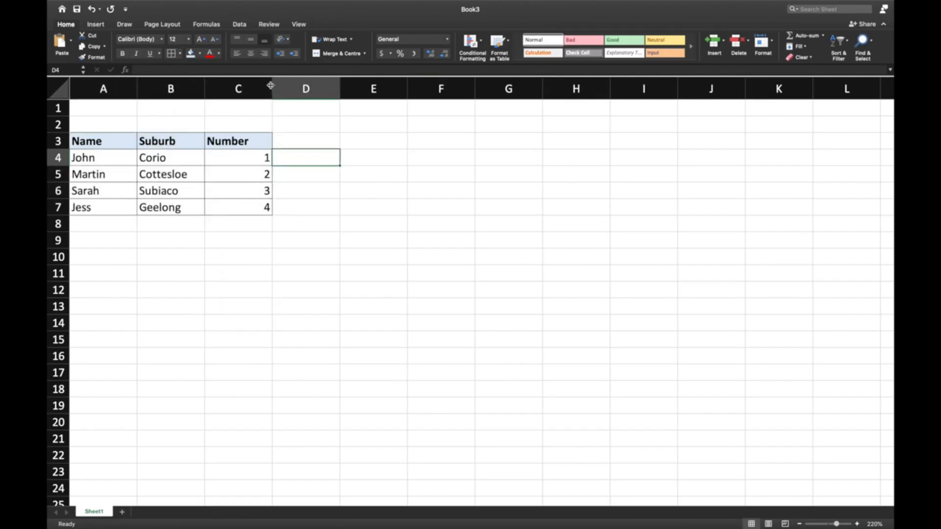
- Auto-fit the widths of columns A, B and C to their contents
{"action": "left_click_drag", "start_coordinate": [272, 90], "coordinate": [273, 91]}
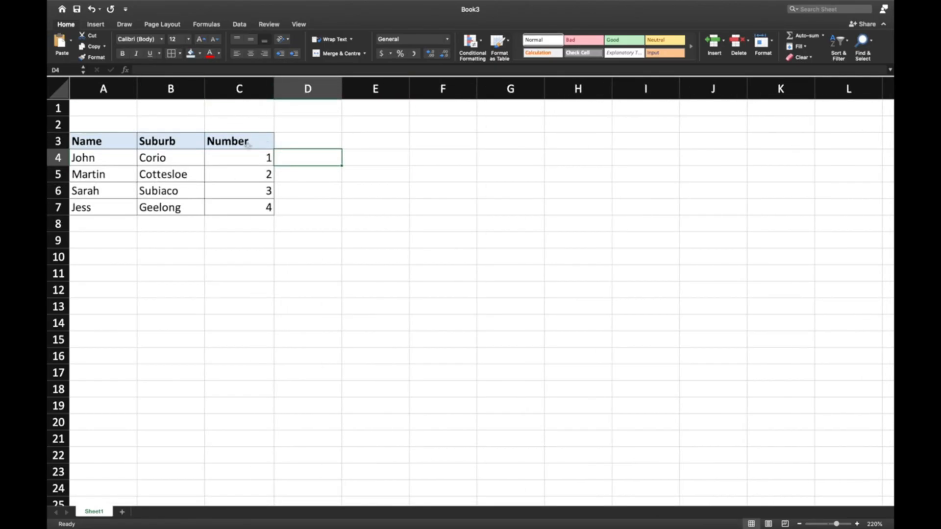
{"action": "double_click", "coordinate": [273, 90]}
{"action": "double_click", "coordinate": [204, 90]}
{"action": "double_click", "coordinate": [137, 89]}
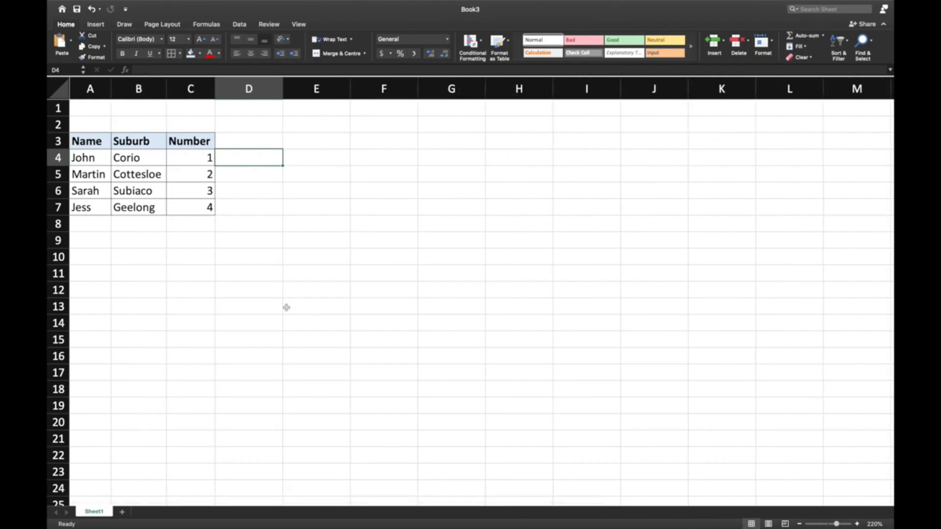
{"action": "left_click_drag", "start_coordinate": [166, 90], "coordinate": [149, 90]}
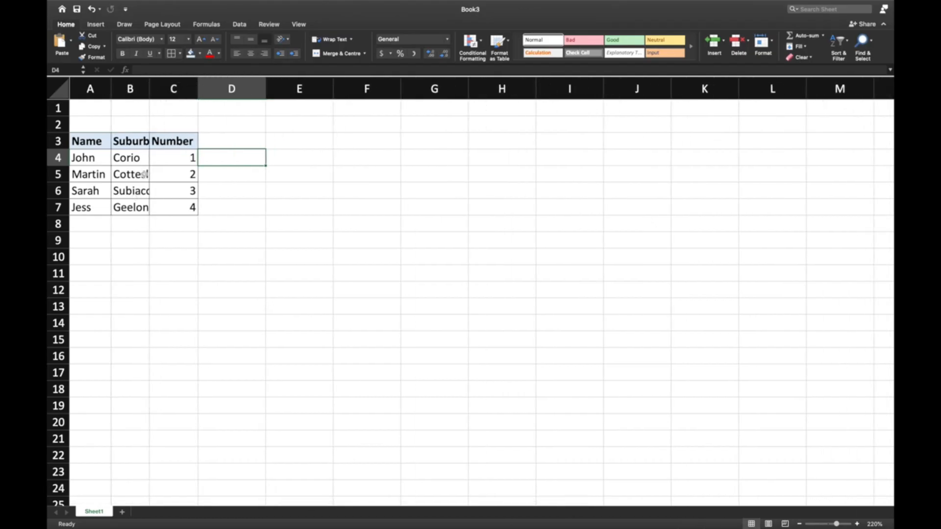
{"action": "double_click", "coordinate": [150, 89]}
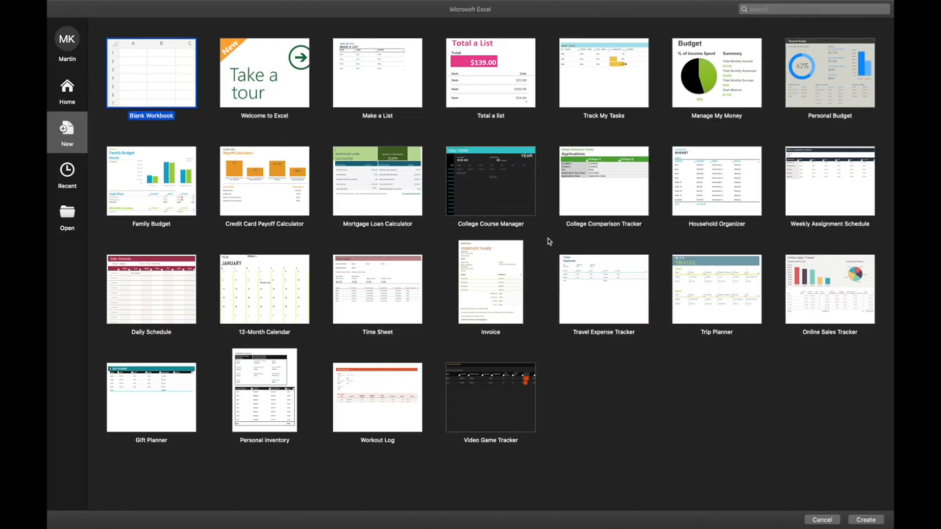
- Create a blank workbook and select column C, row 4 and the cell where they meet, C4
{"action": "double_click", "coordinate": [163, 88]}
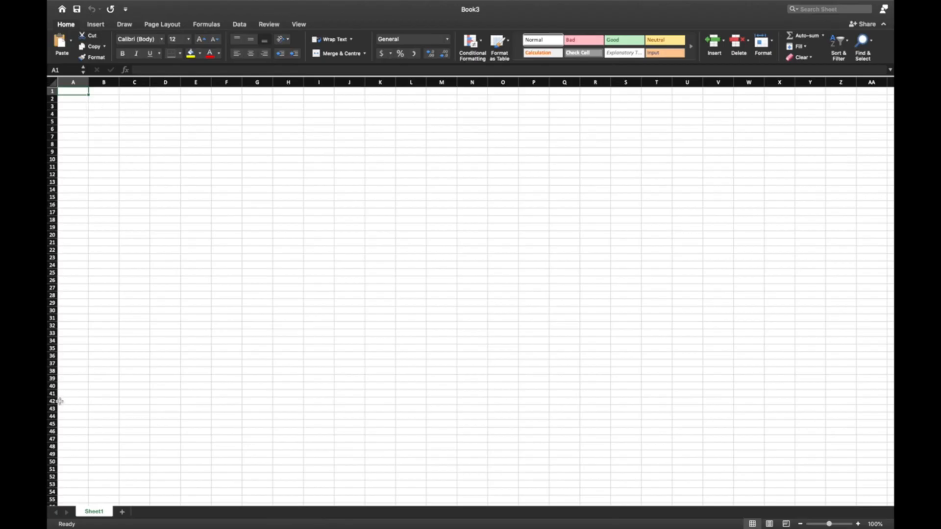
{"action": "left_click", "coordinate": [144, 84]}
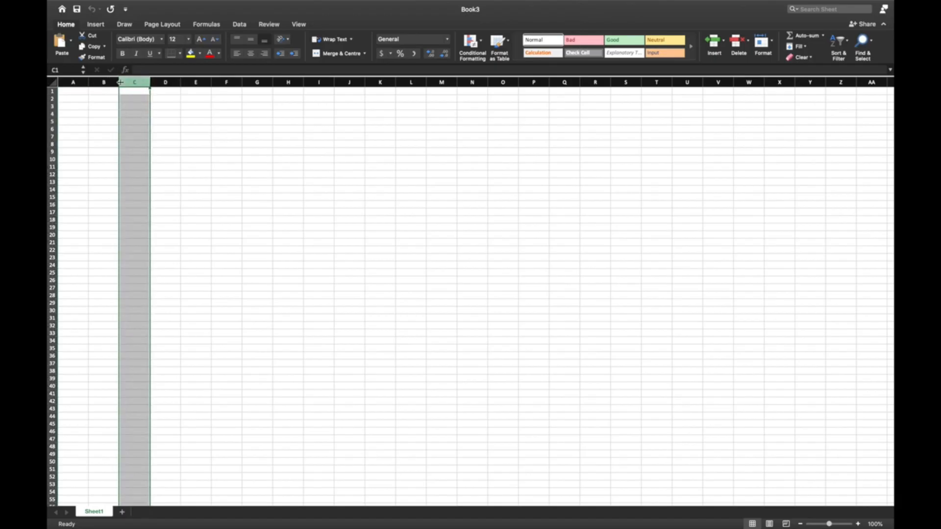
{"action": "left_click", "coordinate": [54, 114]}
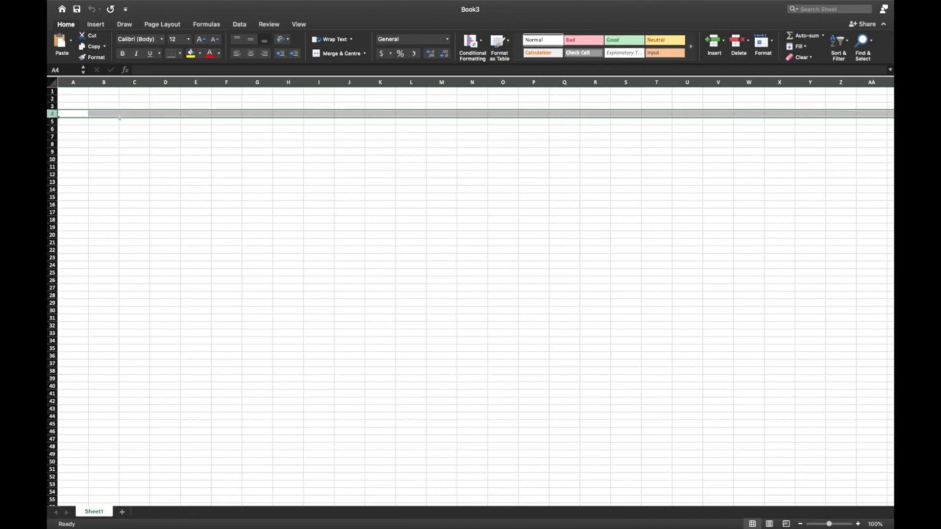
{"action": "left_click", "coordinate": [134, 81]}
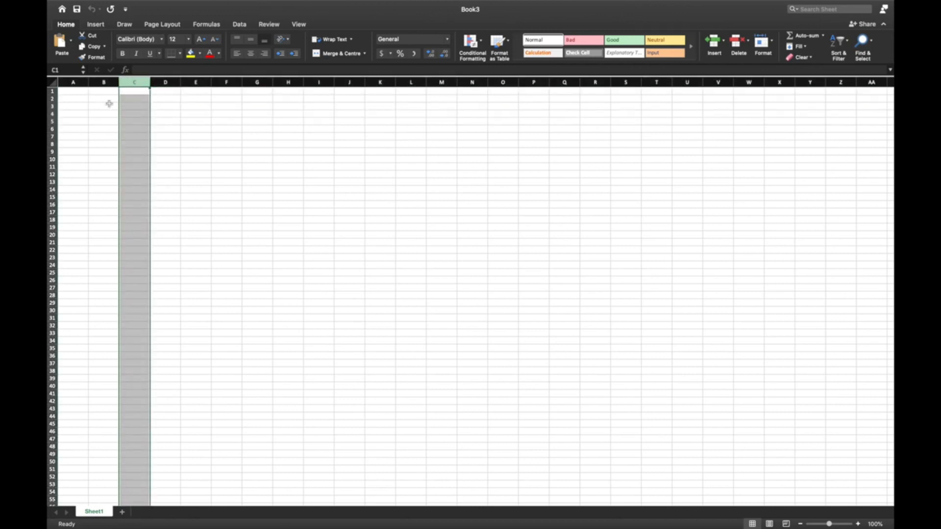
{"action": "left_click", "coordinate": [52, 114]}
{"action": "left_click", "coordinate": [131, 116]}
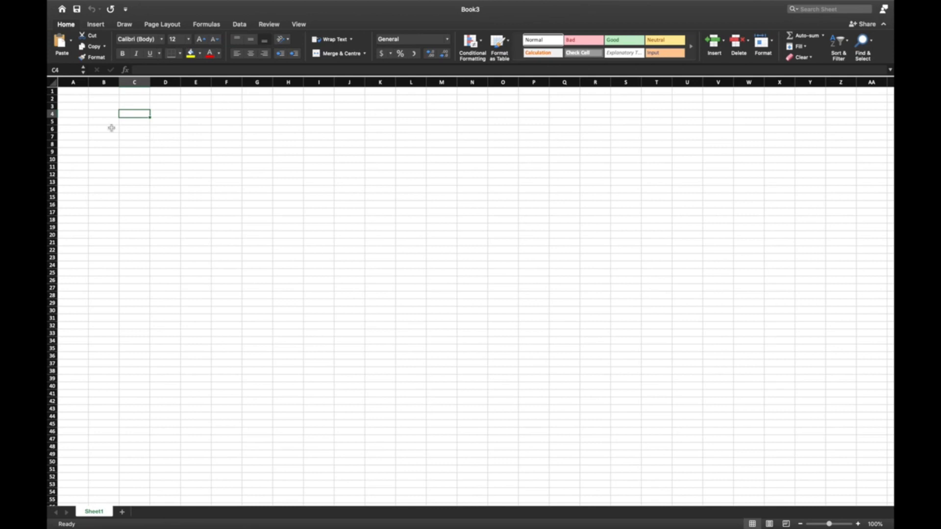
- Enter the column headings Name, Suburb and Number in cells A3, B3 and C3
{"action": "left_click", "coordinate": [78, 107]}
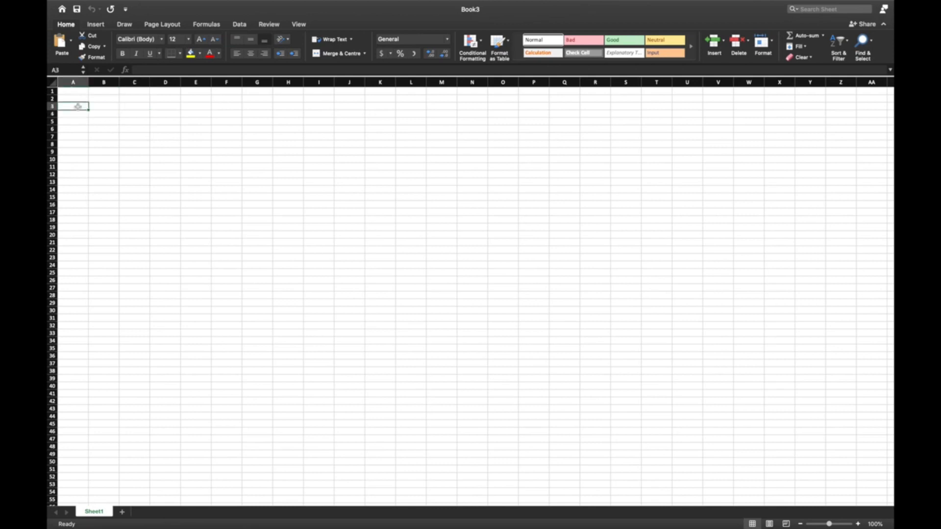
{"action": "type", "text": "Name"}
{"action": "left_click", "coordinate": [104, 107]}
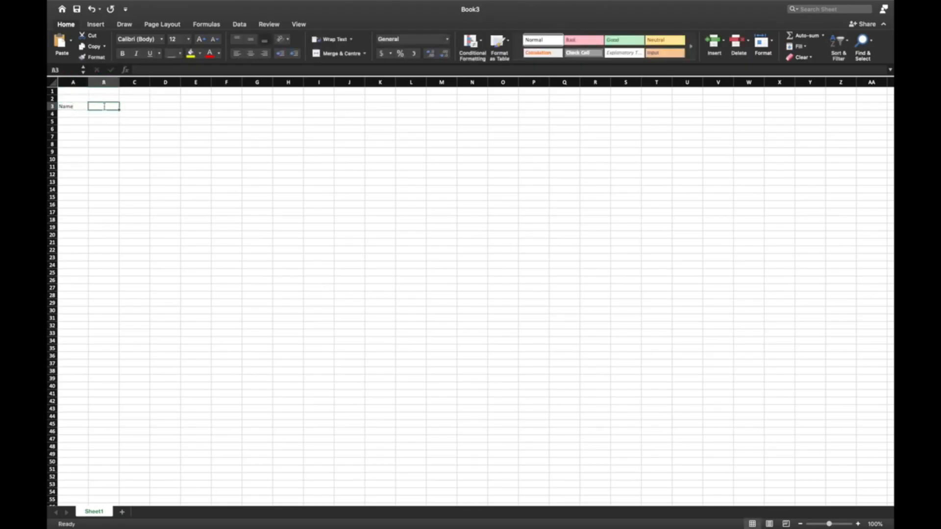
{"action": "type", "text": "Suburb"}
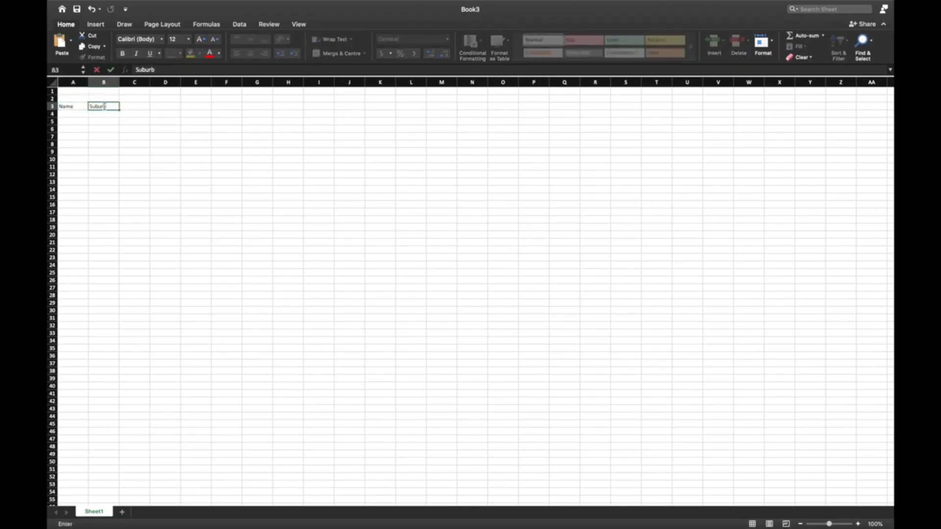
{"action": "left_click", "coordinate": [140, 106]}
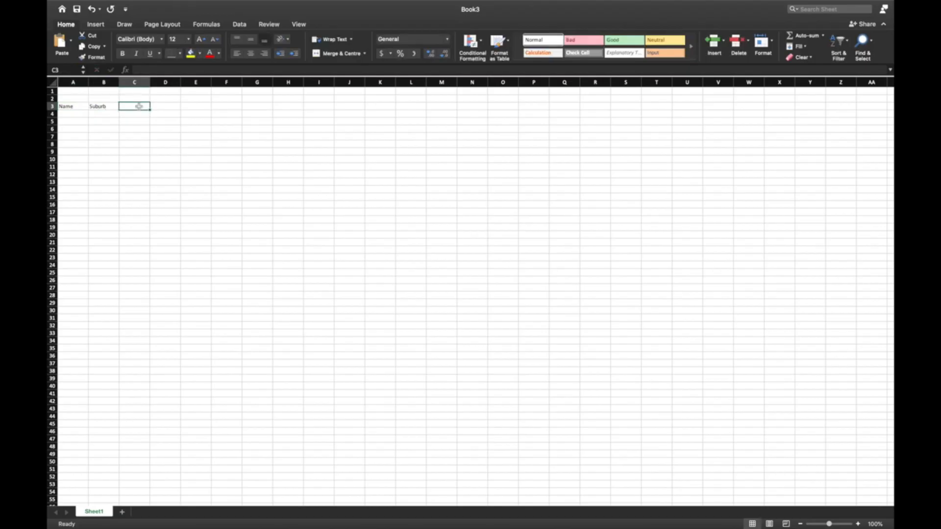
{"action": "type", "text": "Num"}
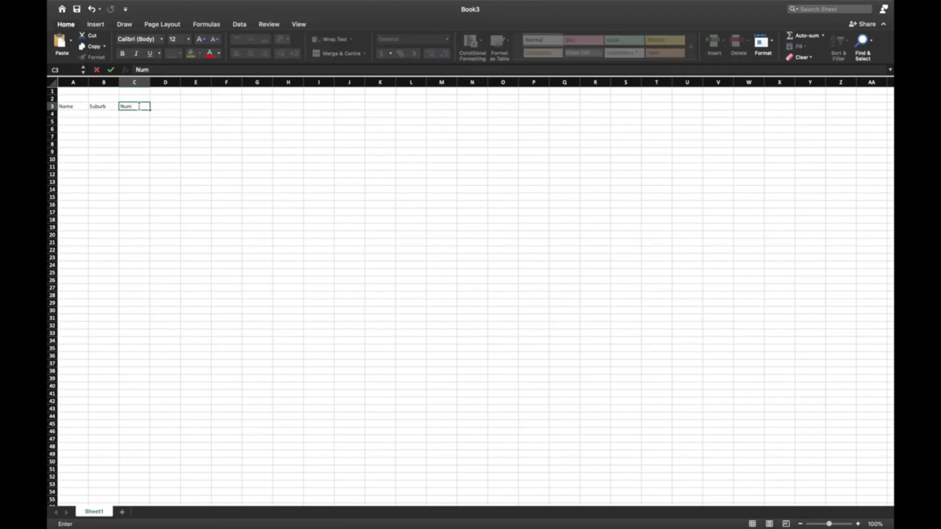
{"action": "type", "text": "ber"}
- Fill cells A4 to A7 under the Name heading with four people's first names
{"action": "left_click", "coordinate": [83, 113]}
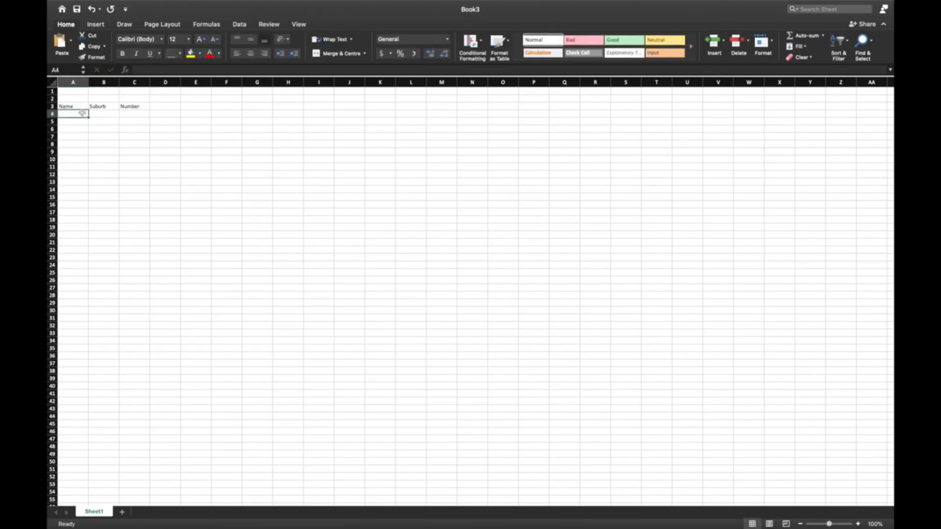
{"action": "type", "text": "John"}
{"action": "key", "text": "Tab"}
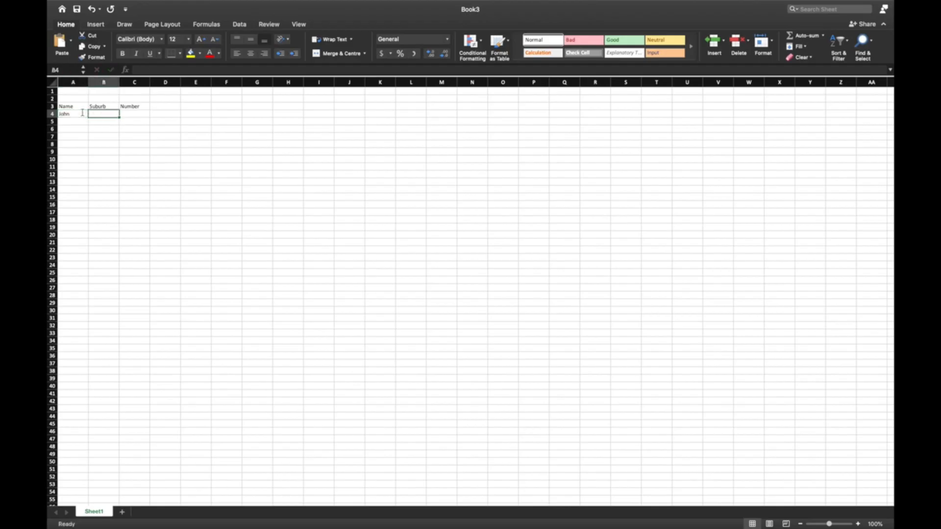
{"action": "left_click", "coordinate": [77, 121]}
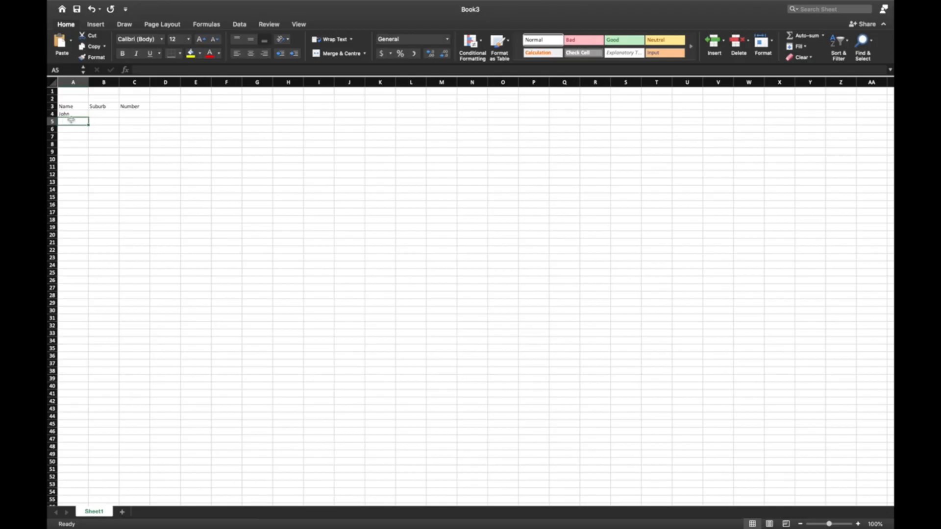
{"action": "type", "text": "Martin"}
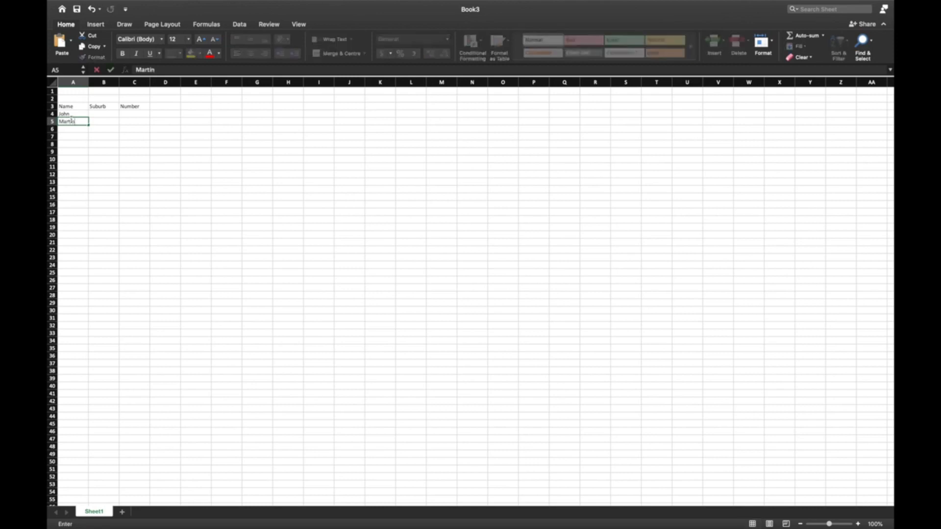
{"action": "key", "text": "Right"}
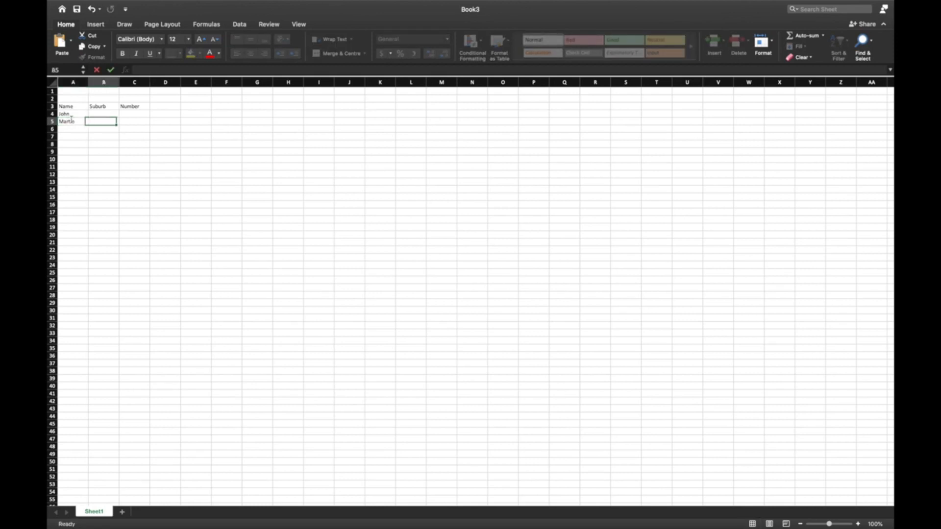
{"action": "key", "text": "Up"}
{"action": "key", "text": "Left"}
{"action": "key", "text": "Down"}
{"action": "key", "text": "Down"}
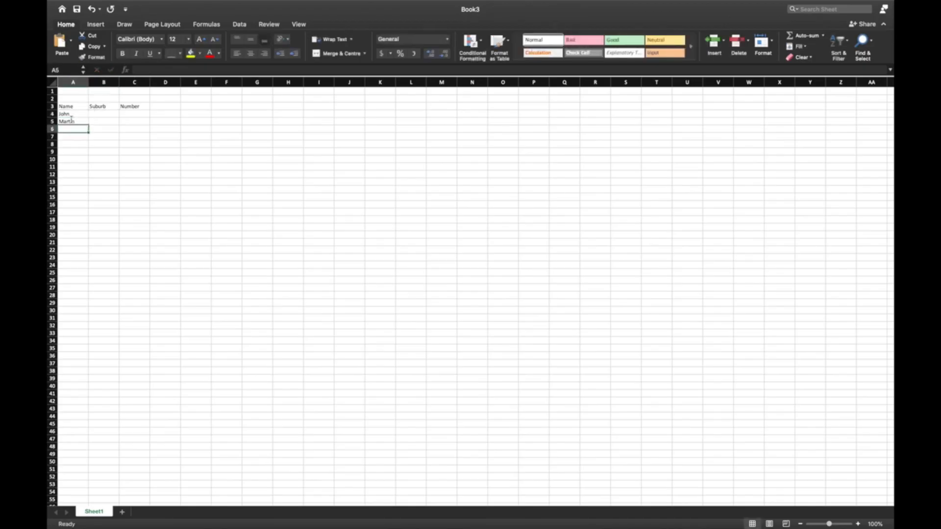
{"action": "type", "text": "Sarah"}
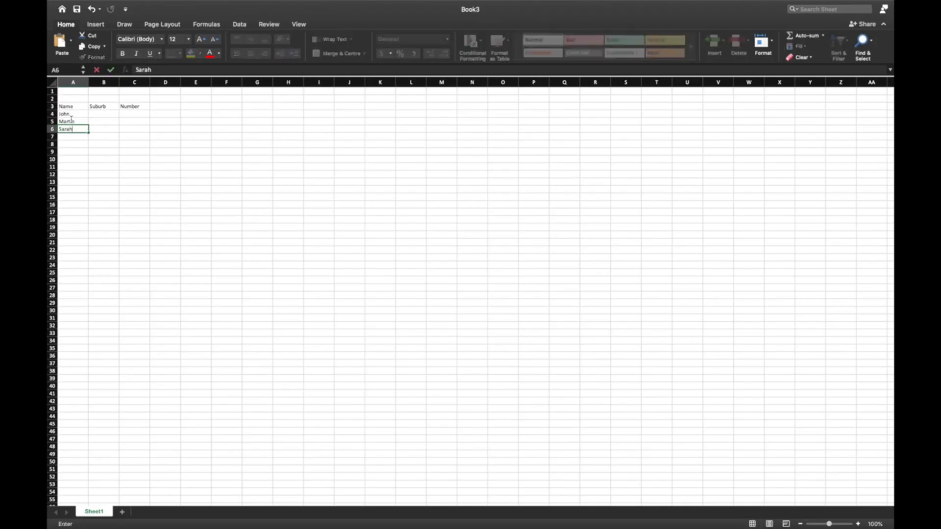
{"action": "key", "text": "Return"}
{"action": "type", "text": "Jess"}
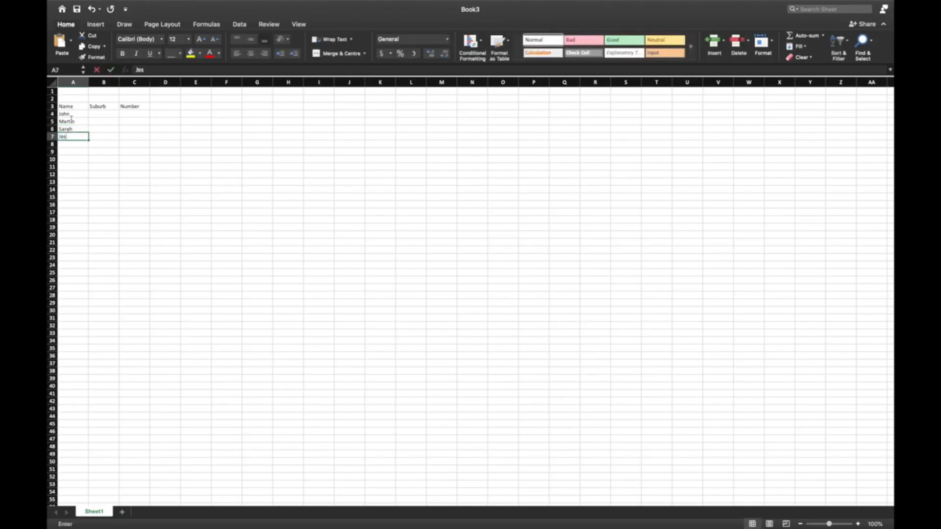
{"action": "key", "text": "Tab"}
- Enter the suburbs Corio, Cottesloe, Subiaco and Geelong in cells B4 to B7
{"action": "key", "text": "Up"}
{"action": "key", "text": "Up"}
{"action": "key", "text": "Up"}
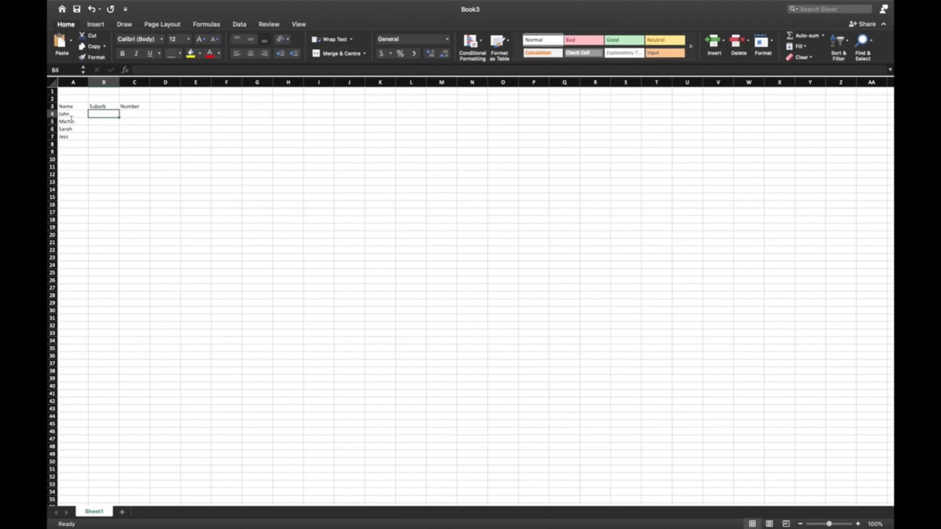
{"action": "type", "text": "Corio"}
{"action": "key", "text": "Return"}
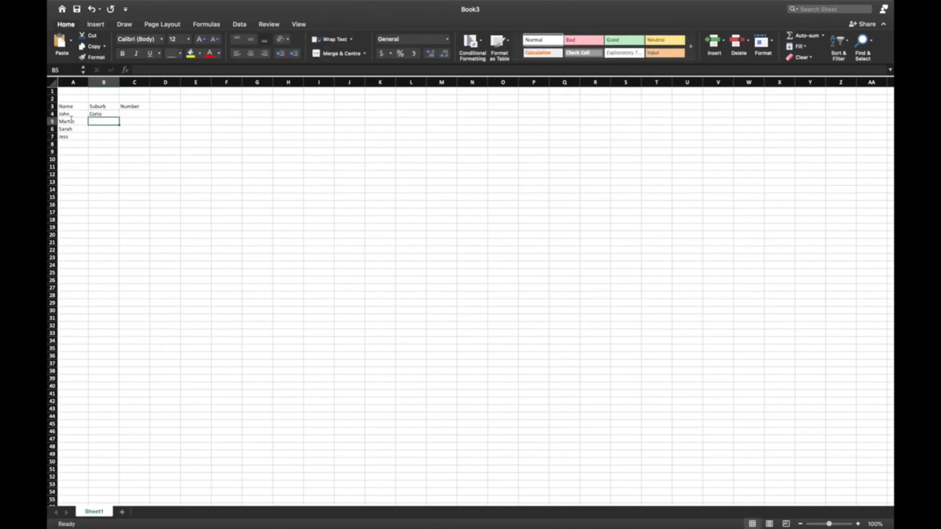
{"action": "type", "text": "Cottesloe"}
{"action": "key", "text": "Return"}
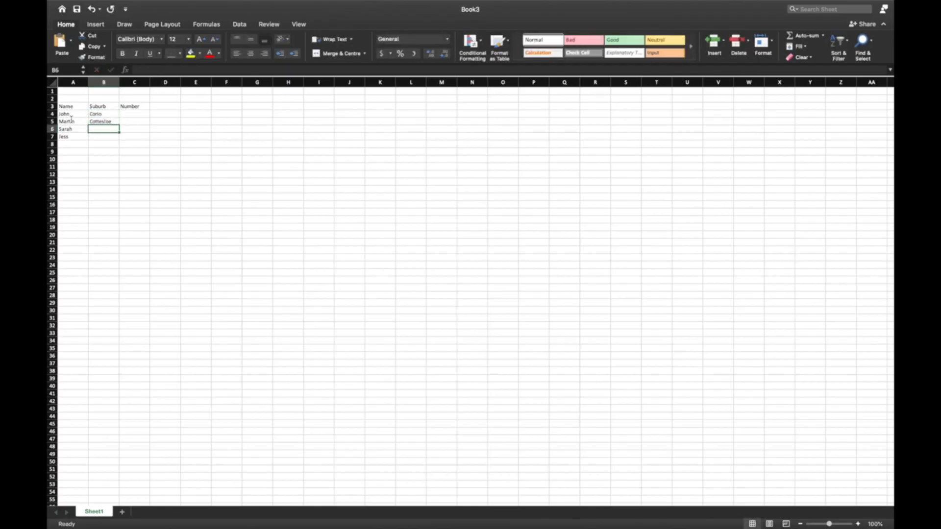
{"action": "type", "text": "Subiaco"}
{"action": "key", "text": "Return"}
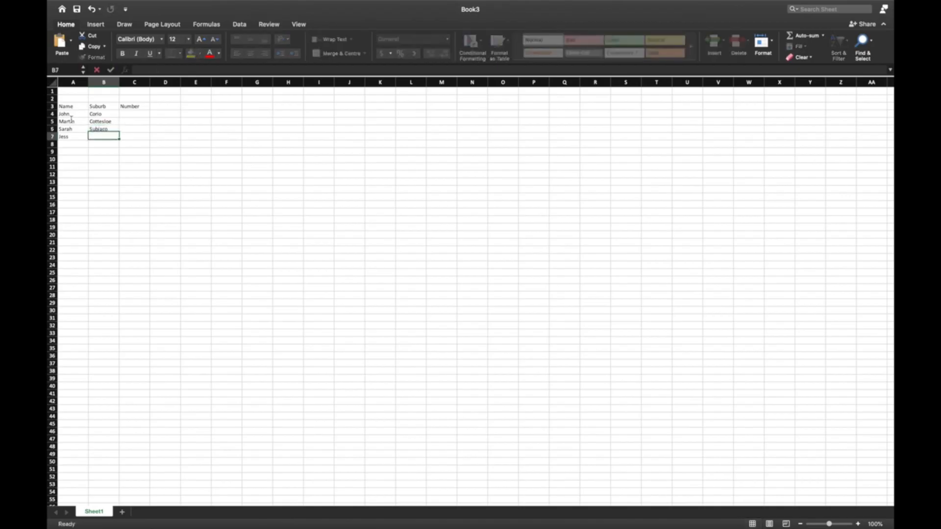
{"action": "type", "text": "Geelong"}
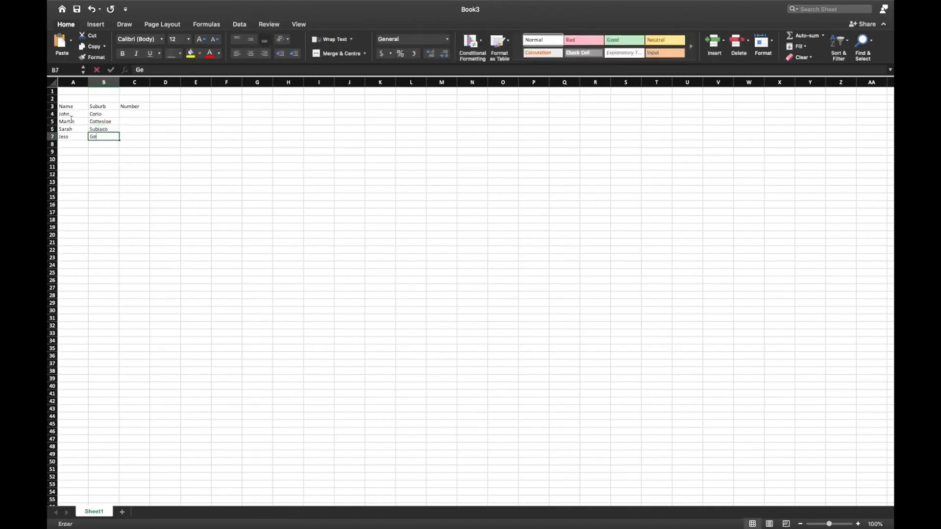
{"action": "key", "text": "Tab"}
- Enter the numbers 1, 2, 3 and 4 in cells C4 to C7 under the Number heading
{"action": "key", "text": "Up"}
{"action": "key", "text": "Up"}
{"action": "key", "text": "Up"}
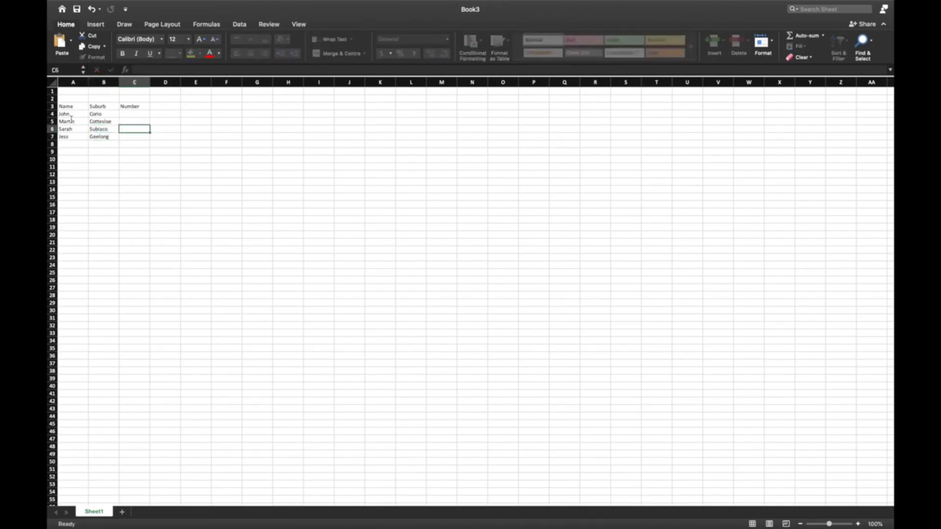
{"action": "type", "text": "1"}
{"action": "key", "text": "Return"}
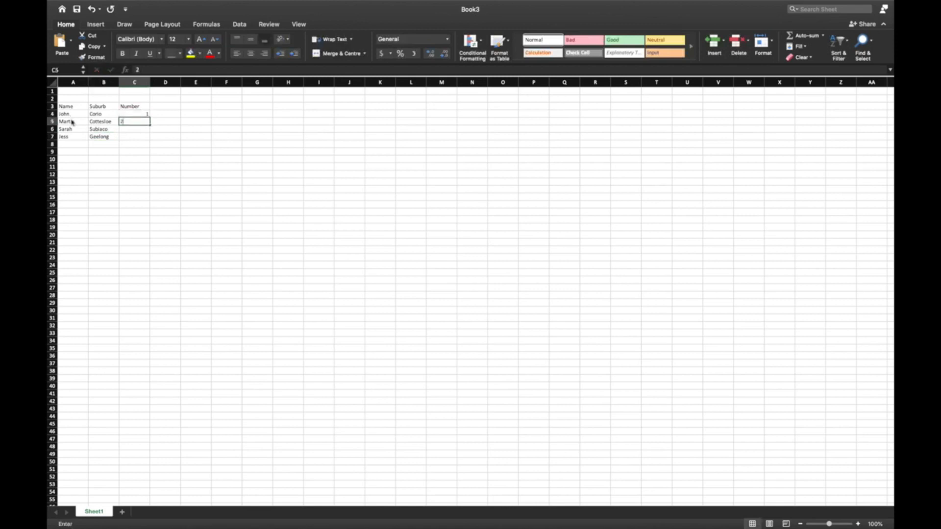
{"action": "type", "text": "2"}
{"action": "key", "text": "Return"}
{"action": "type", "text": "3"}
{"action": "key", "text": "Return"}
{"action": "type", "text": "4"}
{"action": "key", "text": "Return"}
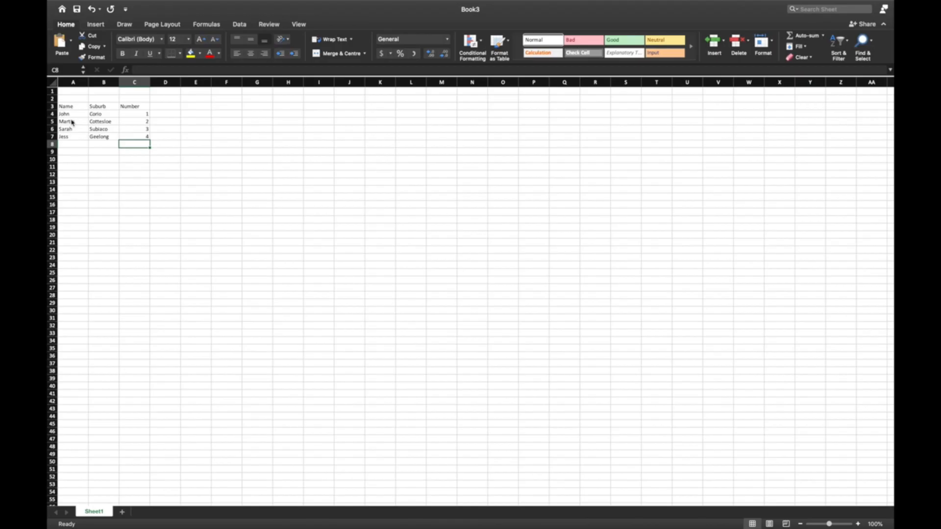
- Go through the heading cells Name, Suburb and Number in row 3 one by one
{"action": "left_click", "coordinate": [65, 108]}
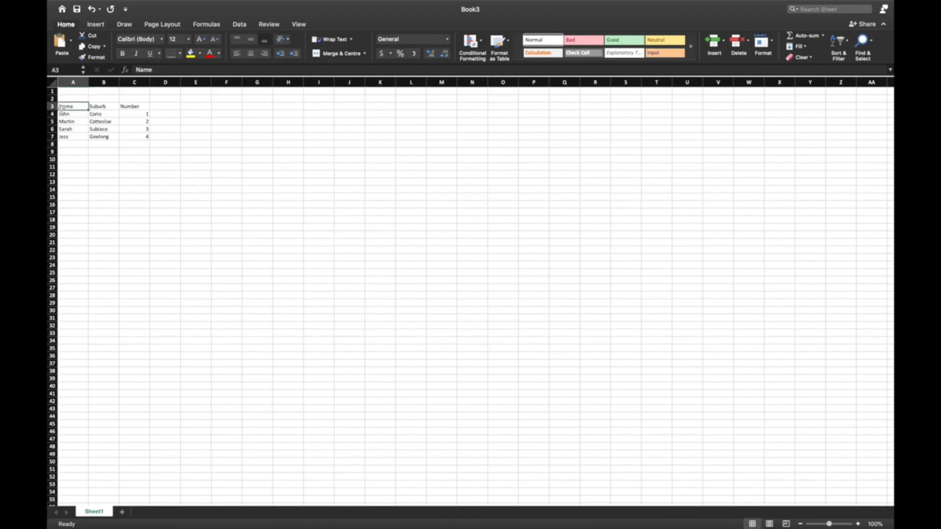
{"action": "left_click", "coordinate": [110, 107]}
{"action": "left_click", "coordinate": [134, 107]}
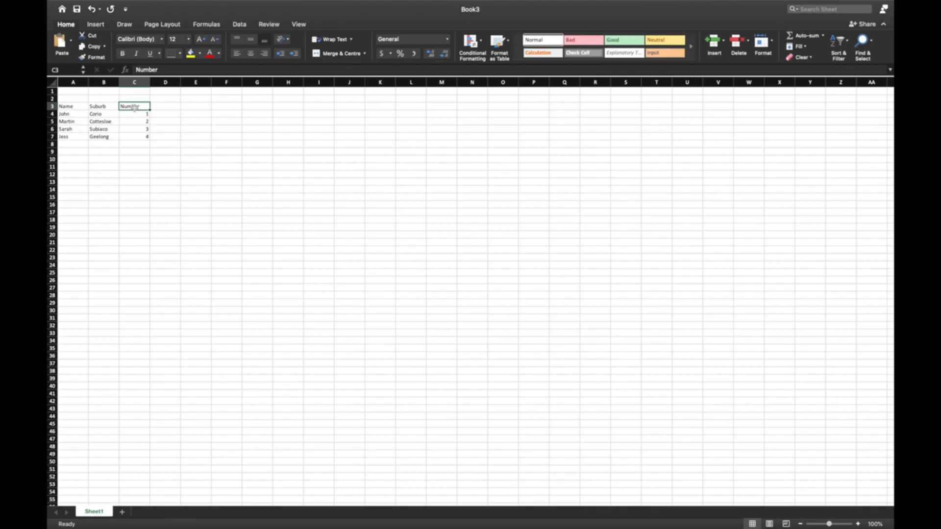
- Make the Name, Suburb and Number headings in cells A3 to C3 bold
{"action": "left_click", "coordinate": [79, 106]}
{"action": "left_click_drag", "start_coordinate": [60, 106], "coordinate": [142, 106]}
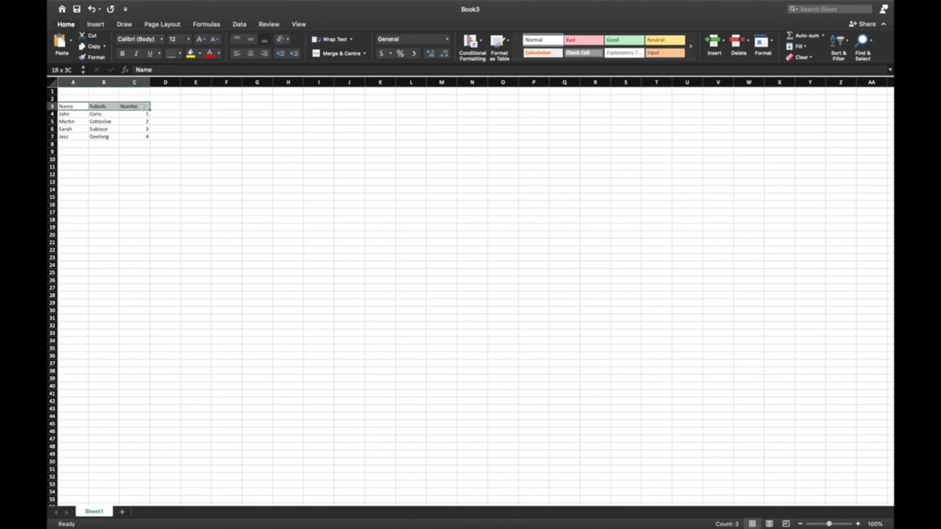
{"action": "left_click", "coordinate": [139, 138]}
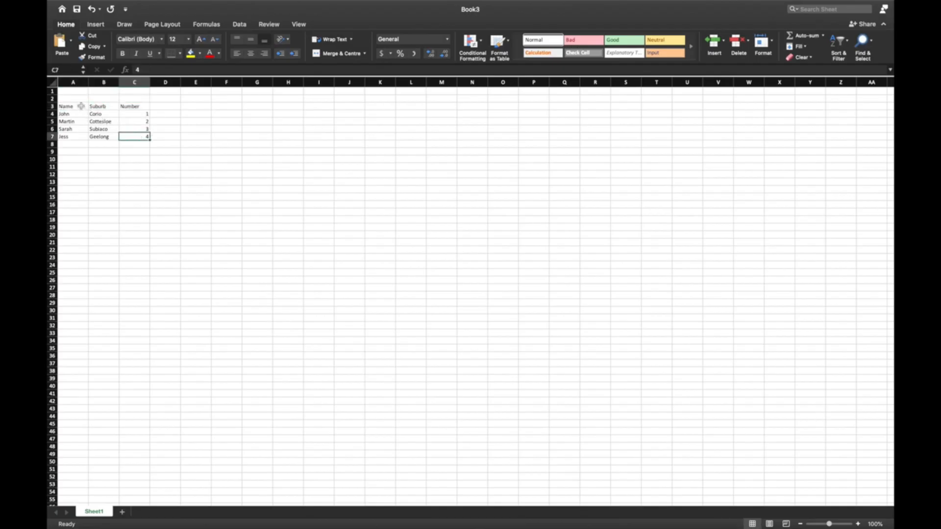
{"action": "left_click_drag", "start_coordinate": [81, 107], "coordinate": [122, 108]}
{"action": "left_click", "coordinate": [129, 136]}
{"action": "left_click_drag", "start_coordinate": [79, 107], "coordinate": [141, 109]}
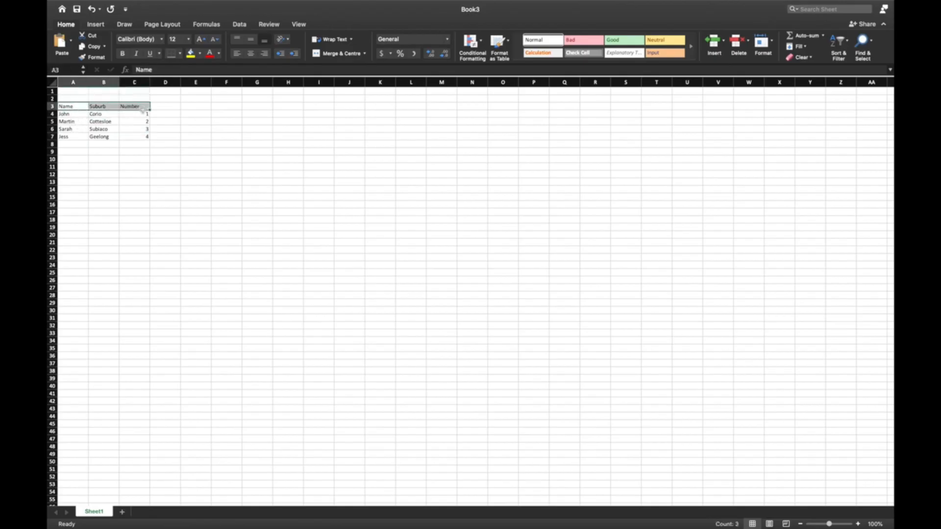
{"action": "left_click", "coordinate": [125, 56]}
{"action": "left_click", "coordinate": [134, 156]}
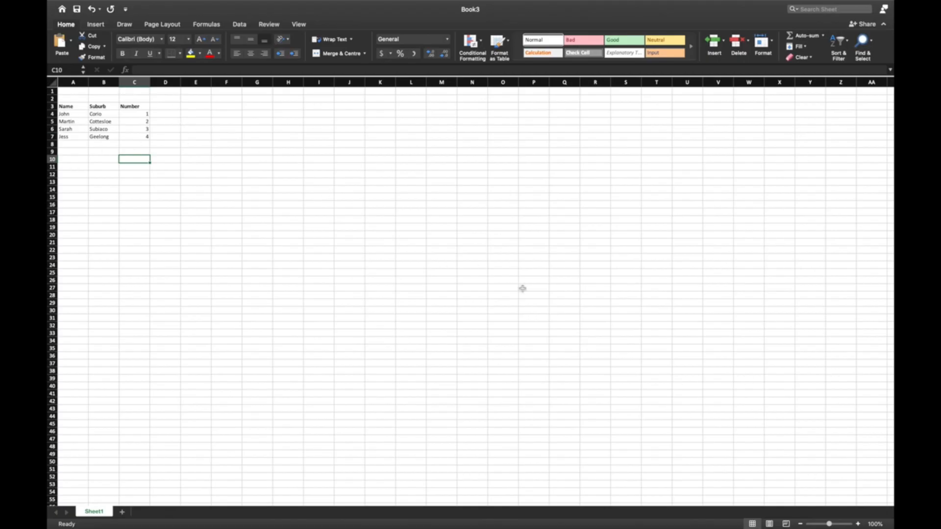
- Zoom the worksheet in to 220%
{"action": "left_click", "coordinate": [858, 524]}
{"action": "left_click", "coordinate": [858, 524]}
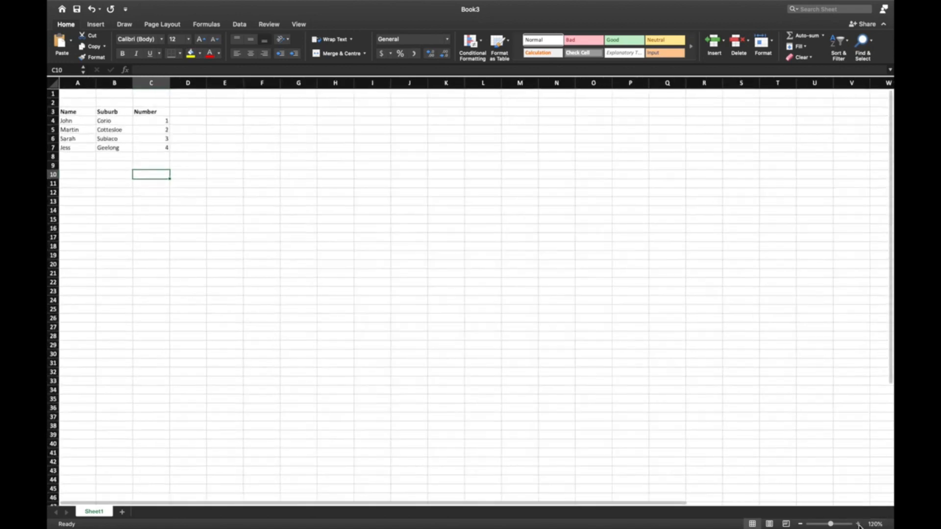
{"action": "left_click", "coordinate": [858, 524]}
{"action": "left_click", "coordinate": [858, 524]}
{"action": "left_click", "coordinate": [858, 524]}
{"action": "left_click", "coordinate": [858, 524]}
{"action": "left_click", "coordinate": [858, 524]}
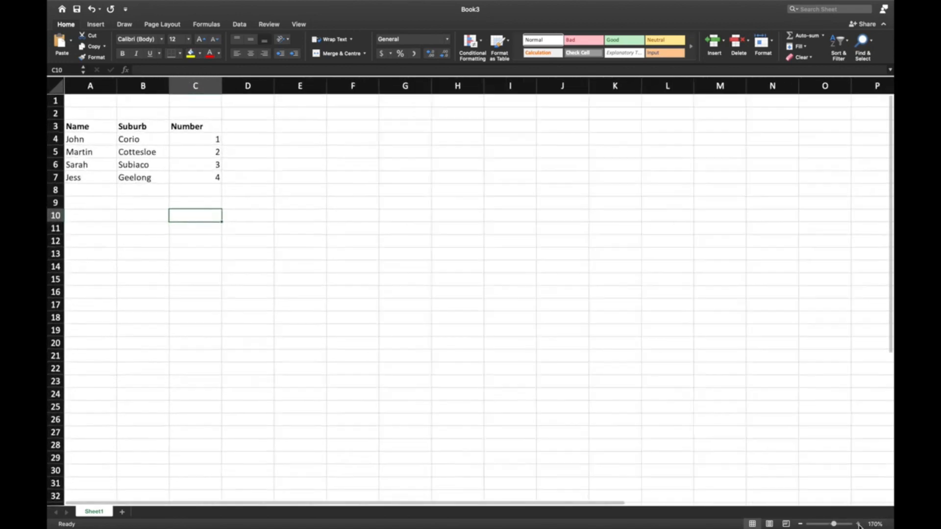
{"action": "left_click", "coordinate": [858, 524]}
{"action": "left_click", "coordinate": [858, 524]}
{"action": "left_click", "coordinate": [858, 523]}
{"action": "left_click", "coordinate": [858, 524]}
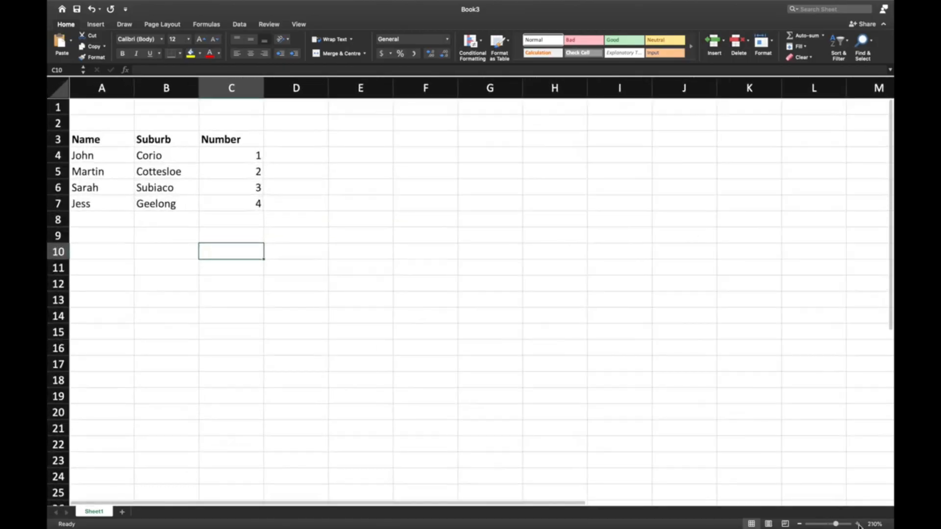
{"action": "left_click", "coordinate": [858, 524]}
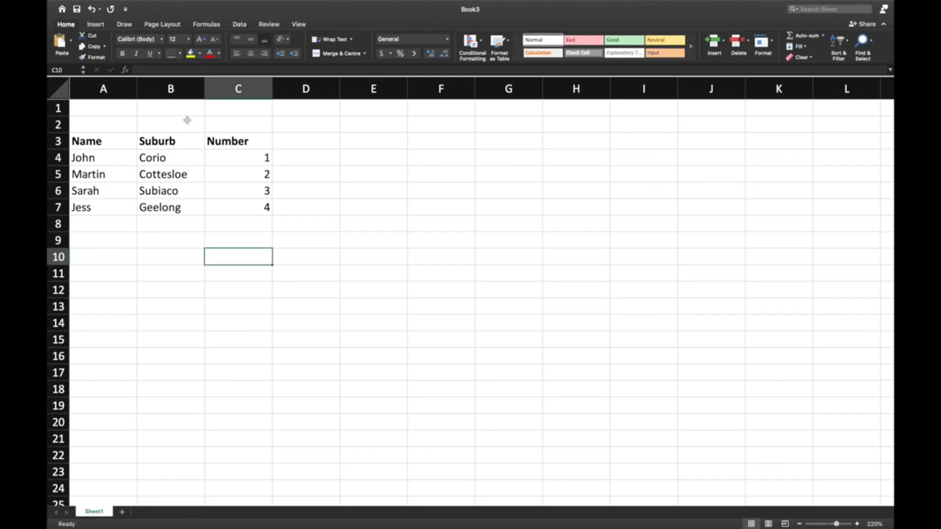
- Fill the heading cells A3 to C3 with the lightest blue theme colour
{"action": "left_click_drag", "start_coordinate": [98, 142], "coordinate": [241, 142]}
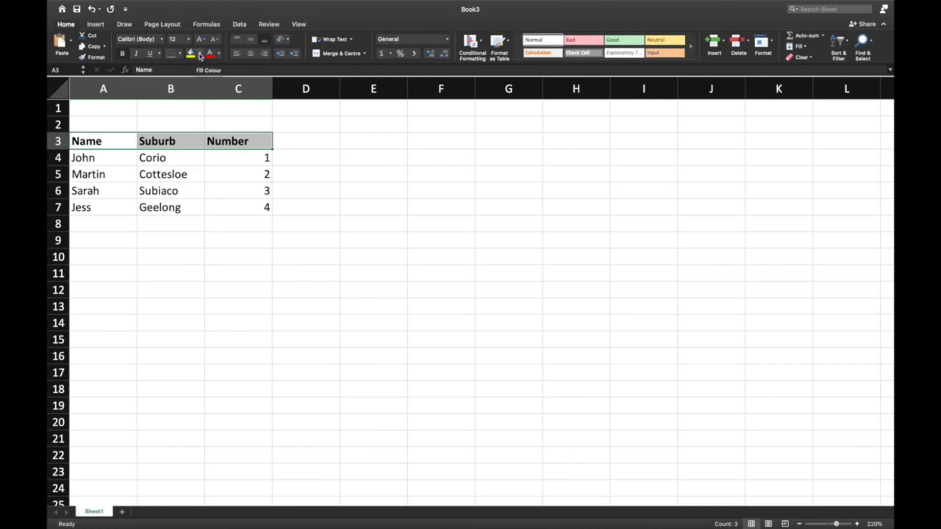
{"action": "left_click", "coordinate": [200, 55]}
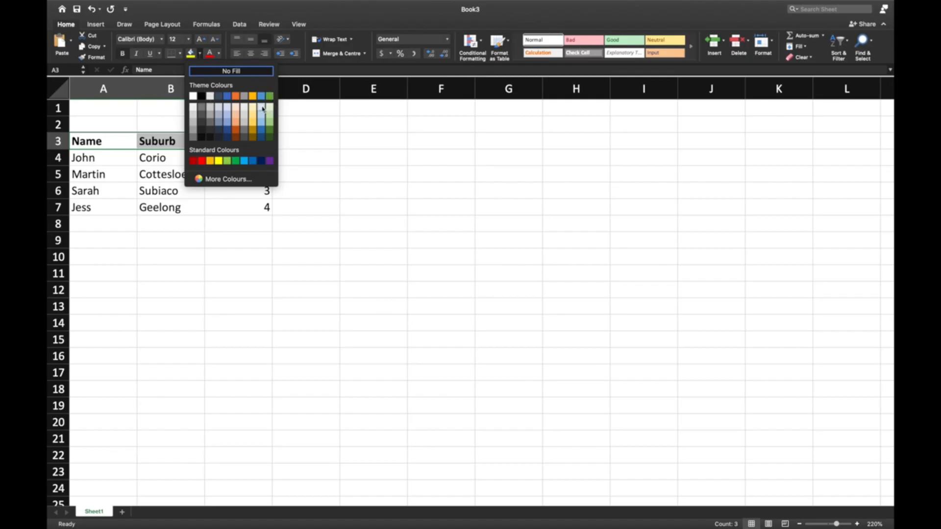
{"action": "left_click", "coordinate": [263, 108]}
{"action": "left_click", "coordinate": [310, 188]}
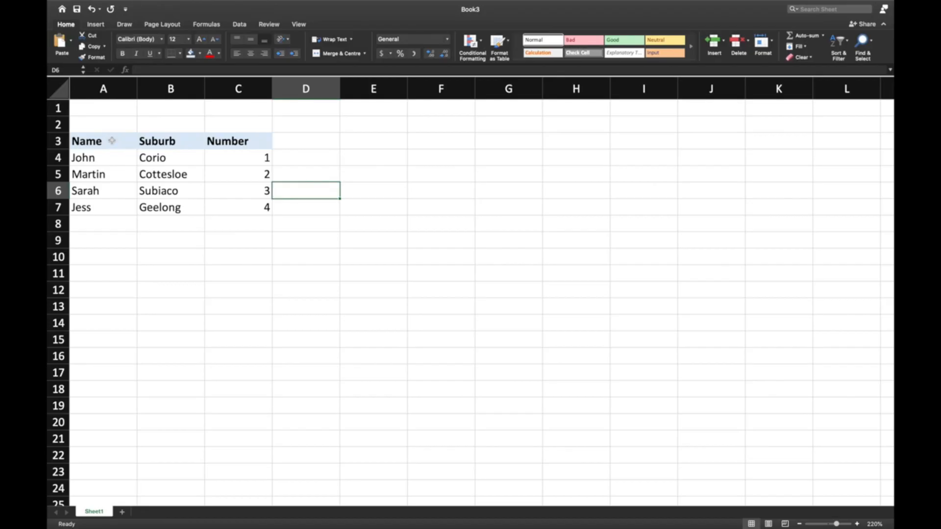
- Apply All Borders to the whole table in cells A3 to C7
{"action": "left_click_drag", "start_coordinate": [112, 140], "coordinate": [212, 204]}
{"action": "left_click", "coordinate": [104, 172]}
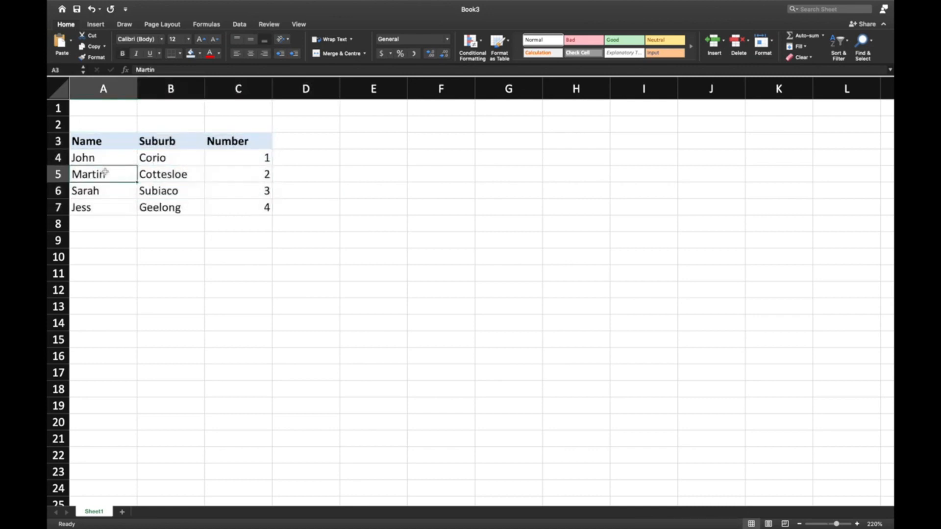
{"action": "left_click", "coordinate": [94, 141]}
{"action": "left_click_drag", "start_coordinate": [93, 141], "coordinate": [233, 206]}
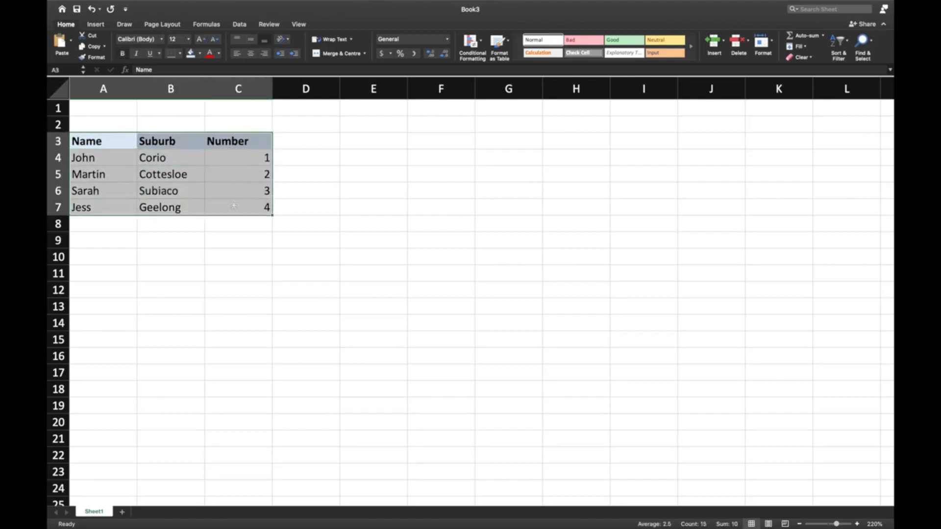
{"action": "left_click", "coordinate": [180, 54]}
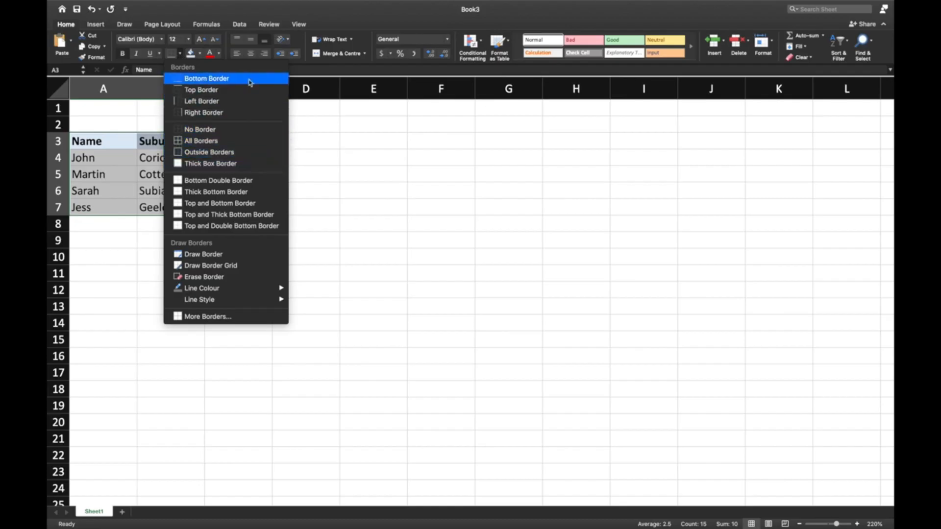
{"action": "left_click", "coordinate": [195, 143]}
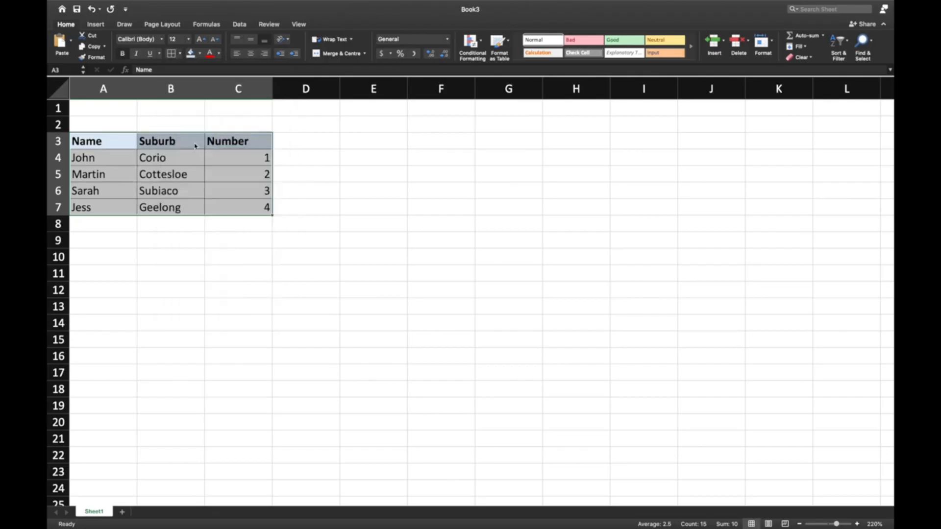
{"action": "left_click", "coordinate": [286, 159]}
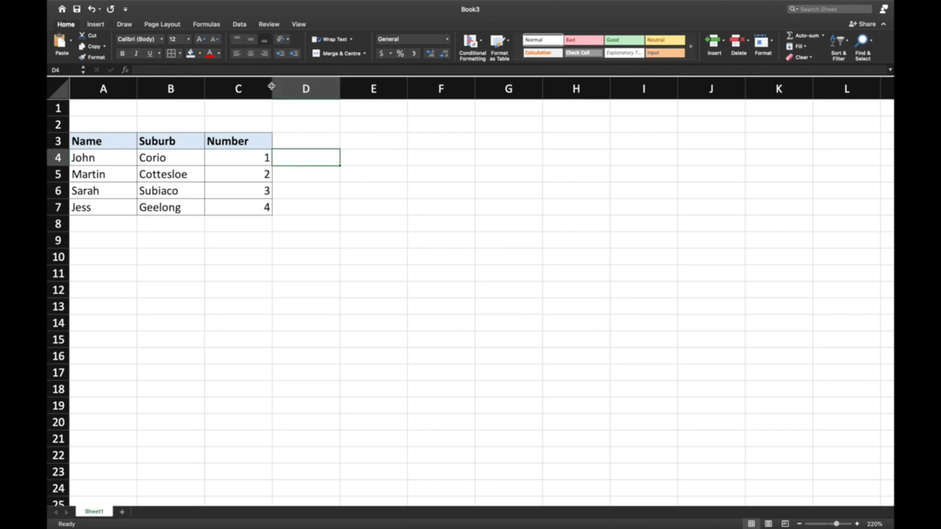
- Narrow column C to just fit its heading, and auto-fit columns A and B to their contents
{"action": "mouse_move", "coordinate": [272, 86]}
{"action": "left_mouse_down"}
{"action": "mouse_move", "coordinate": [256, 87]}
{"action": "mouse_move", "coordinate": [351, 89]}
{"action": "mouse_move", "coordinate": [253, 88]}
{"action": "mouse_move", "coordinate": [274, 91]}
{"action": "left_mouse_up"}
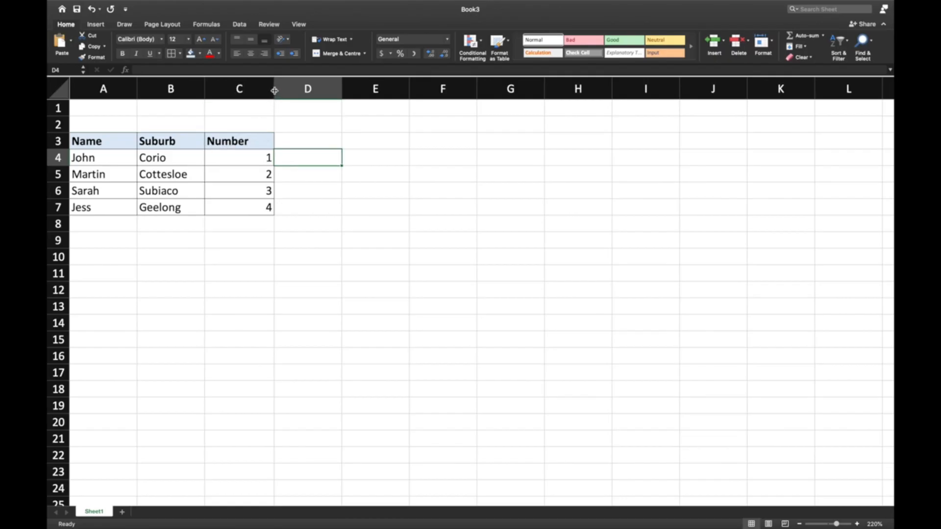
{"action": "left_click_drag", "start_coordinate": [275, 91], "coordinate": [253, 90]}
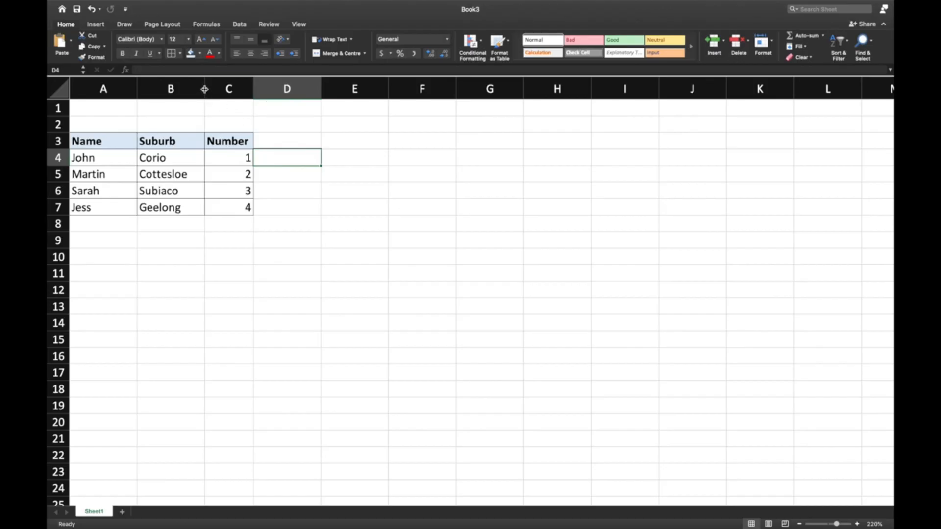
{"action": "left_click_drag", "start_coordinate": [204, 89], "coordinate": [193, 89]}
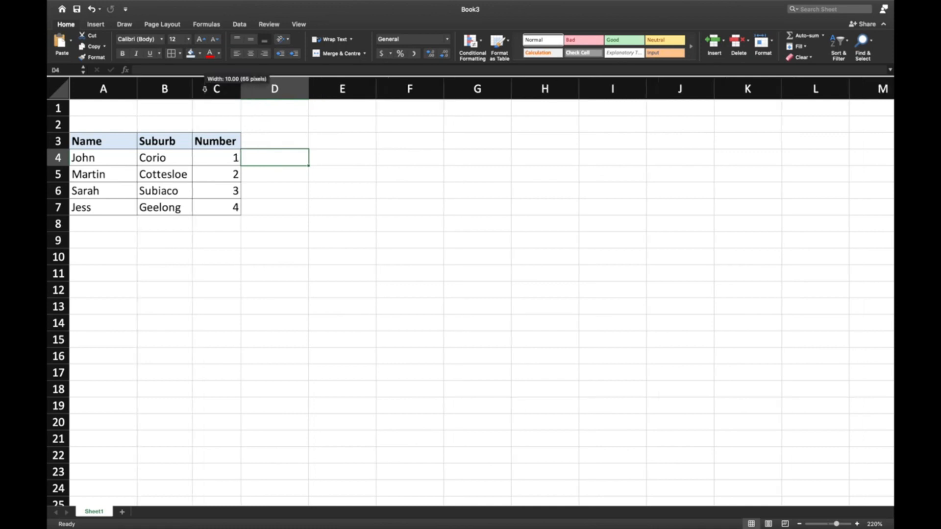
{"action": "double_click", "coordinate": [137, 89]}
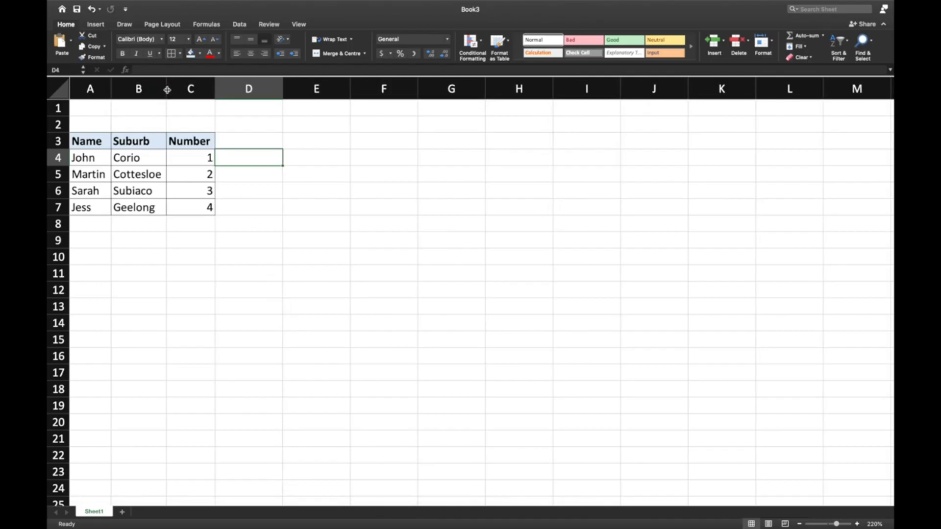
{"action": "left_click_drag", "start_coordinate": [167, 90], "coordinate": [150, 88]}
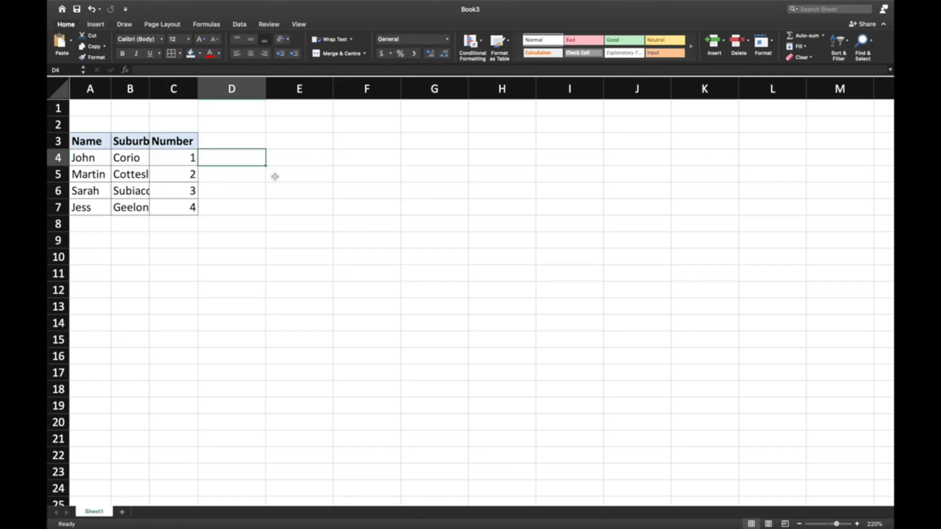
{"action": "double_click", "coordinate": [149, 87]}
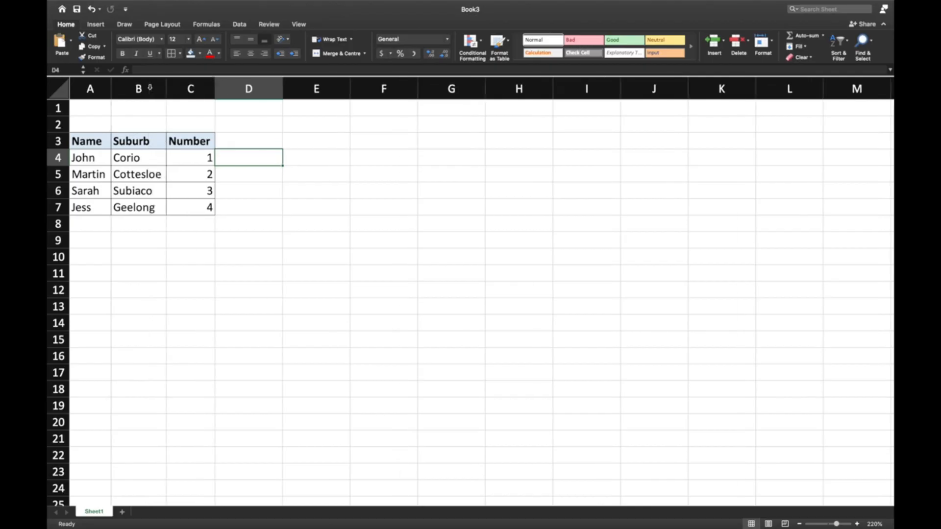